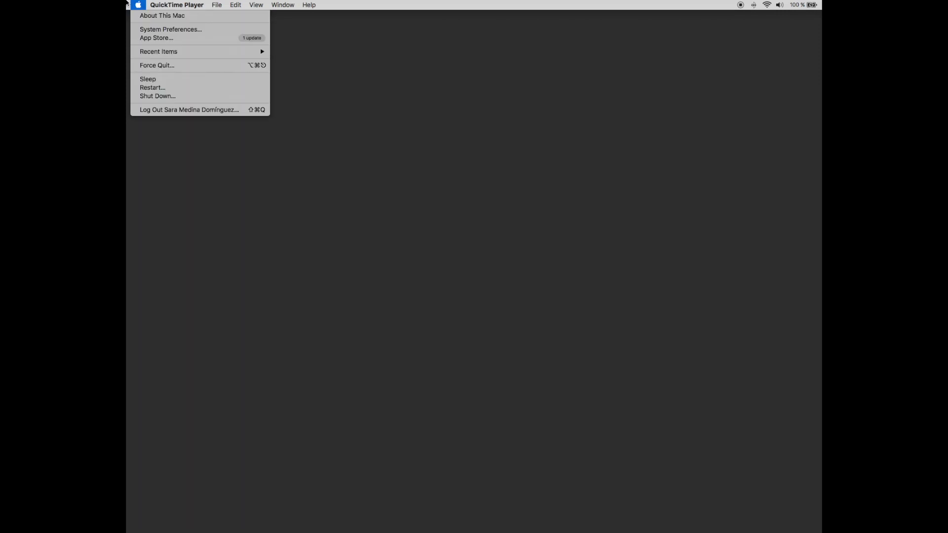
Set the Samson C03U as the sound input in System Preferences, at 44% input volume
click(165, 30)
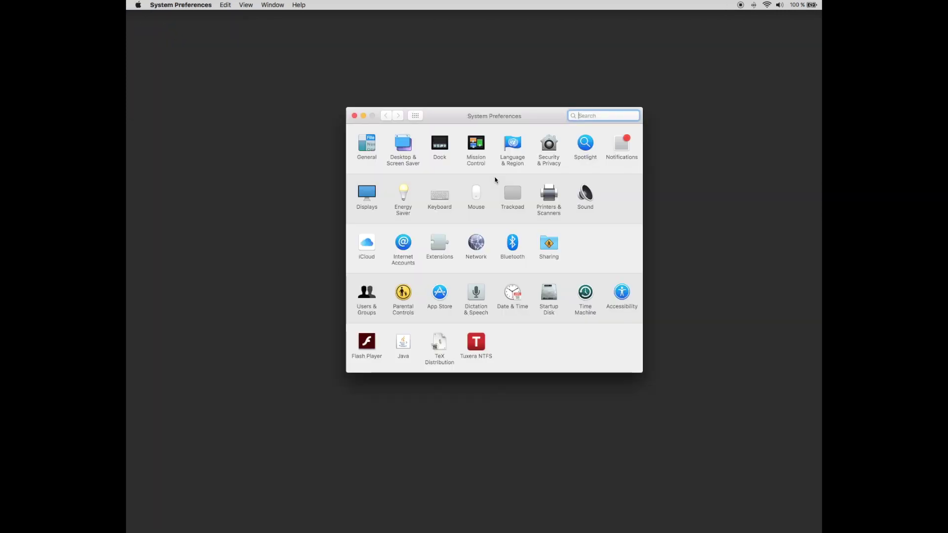
click(582, 195)
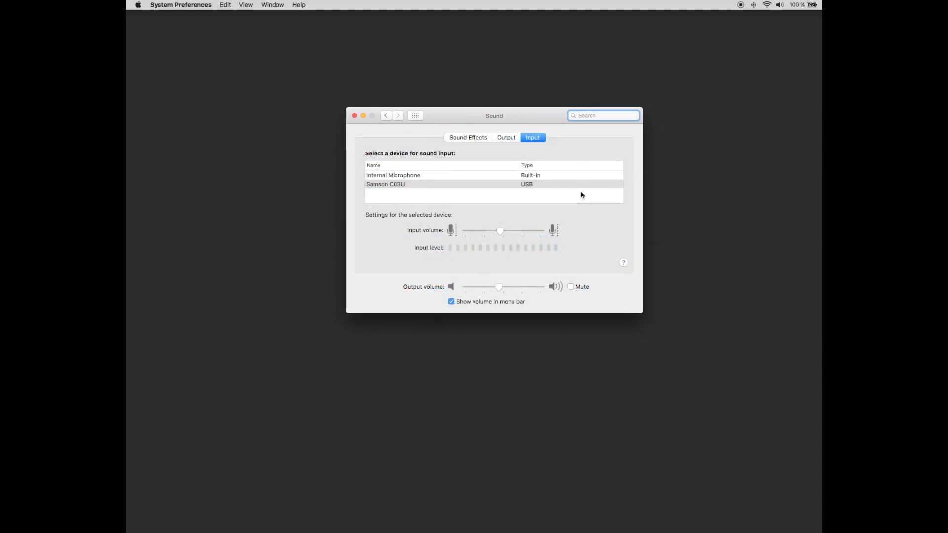
click(395, 185)
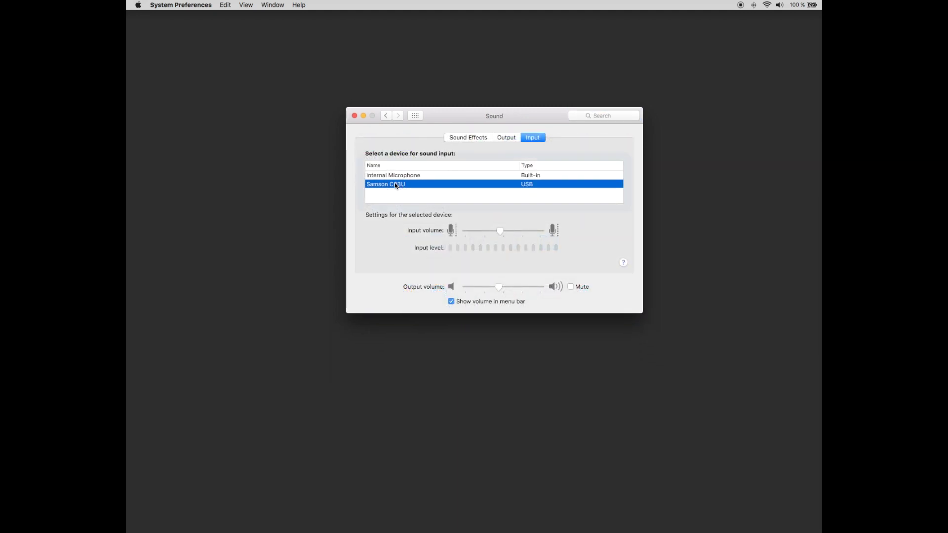
click(500, 232)
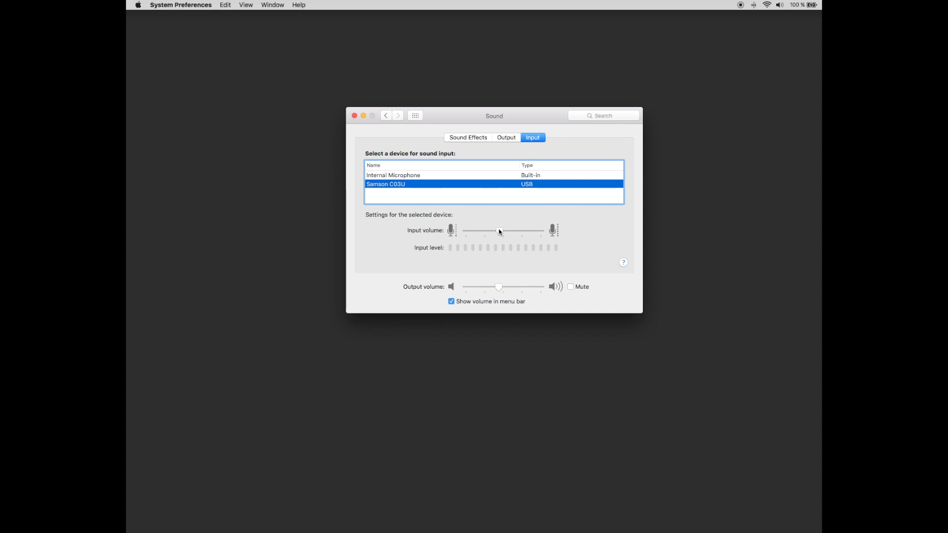
mouse_move(499, 232)
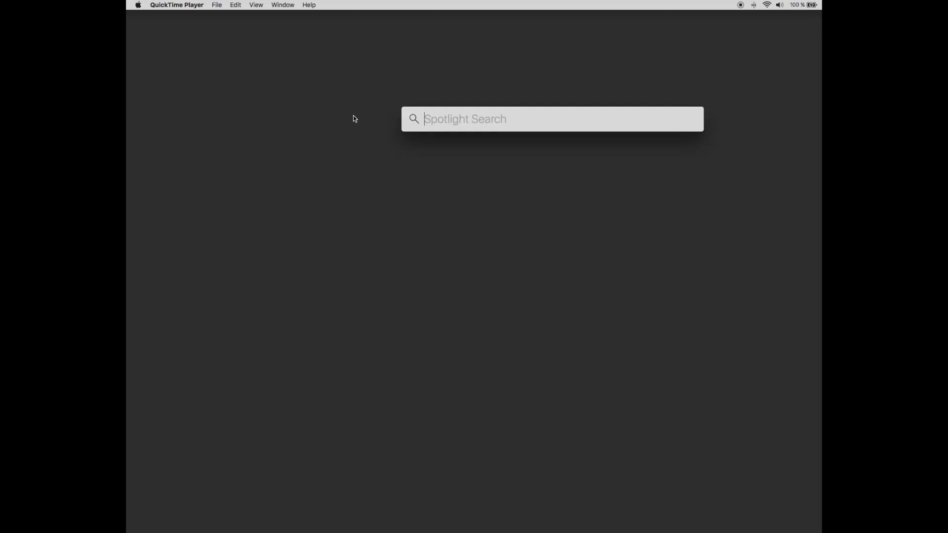
Launch Logic Pro X through Spotlight and start a new Empty Project
text(logic)
key(Return)
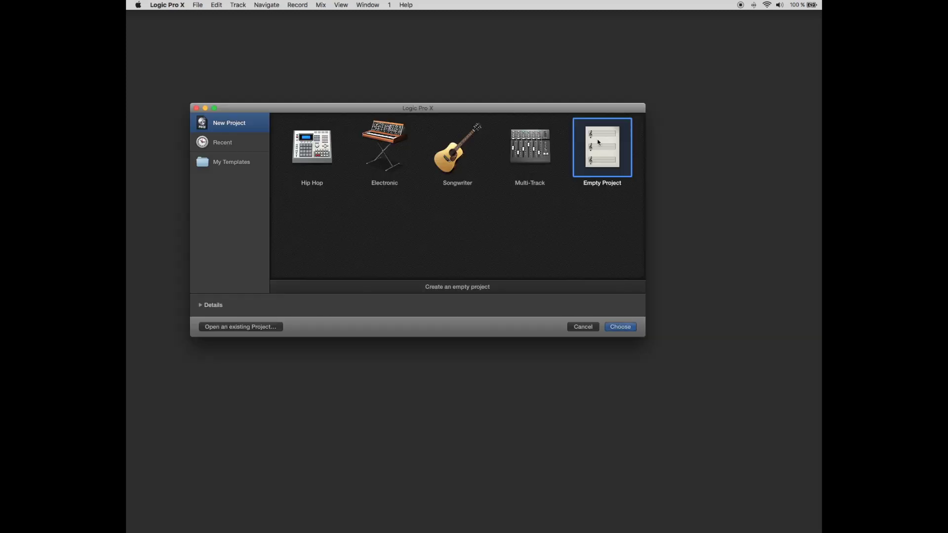
click(620, 328)
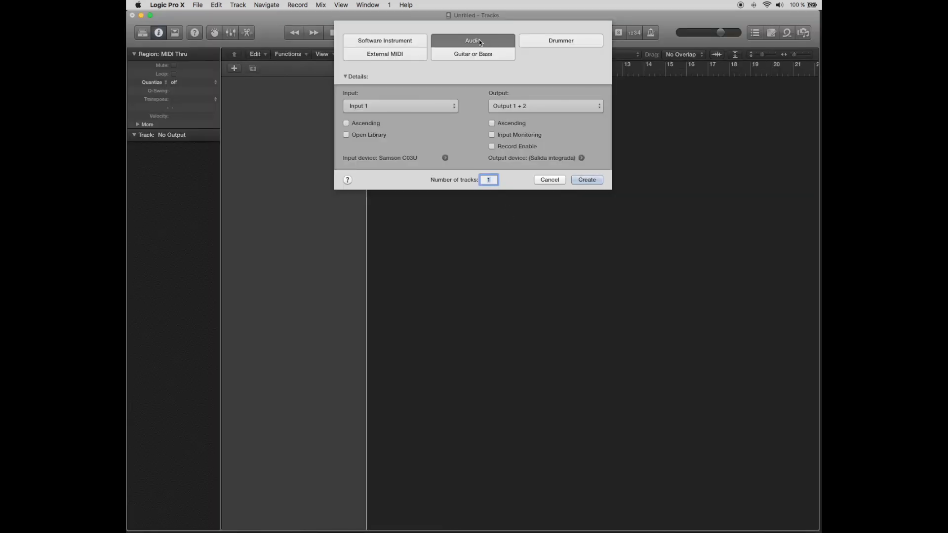
Create an audio track on Input 1, with Samson C03U confirmed as the audio input device
click(438, 109)
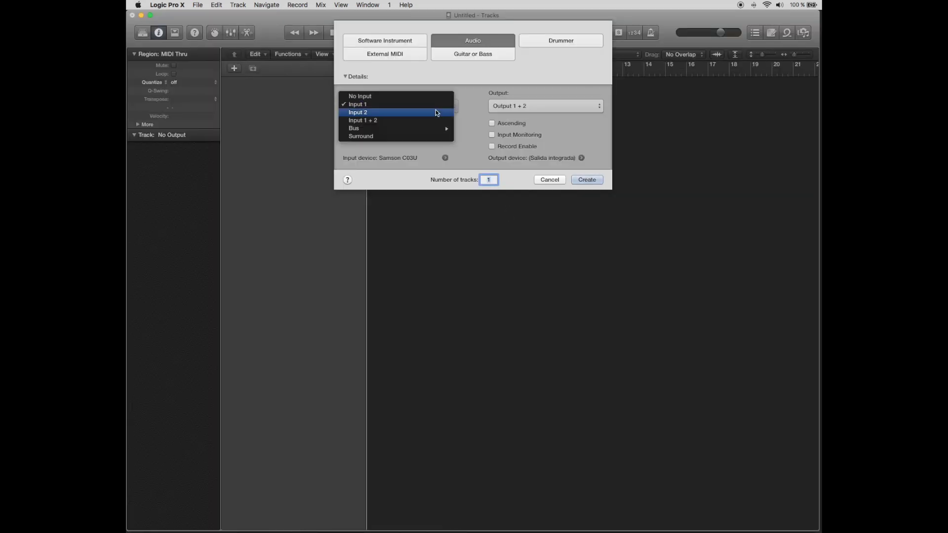
click(402, 105)
click(444, 158)
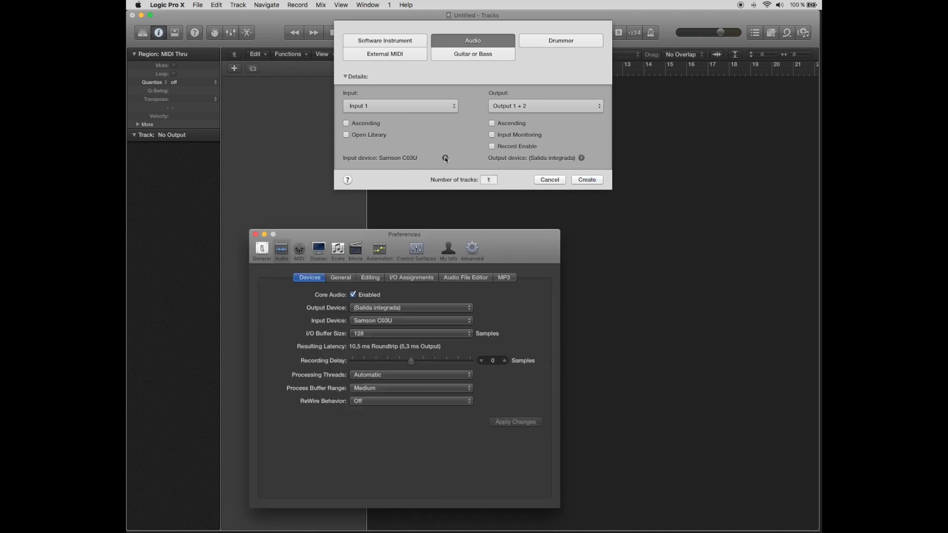
click(369, 322)
click(370, 322)
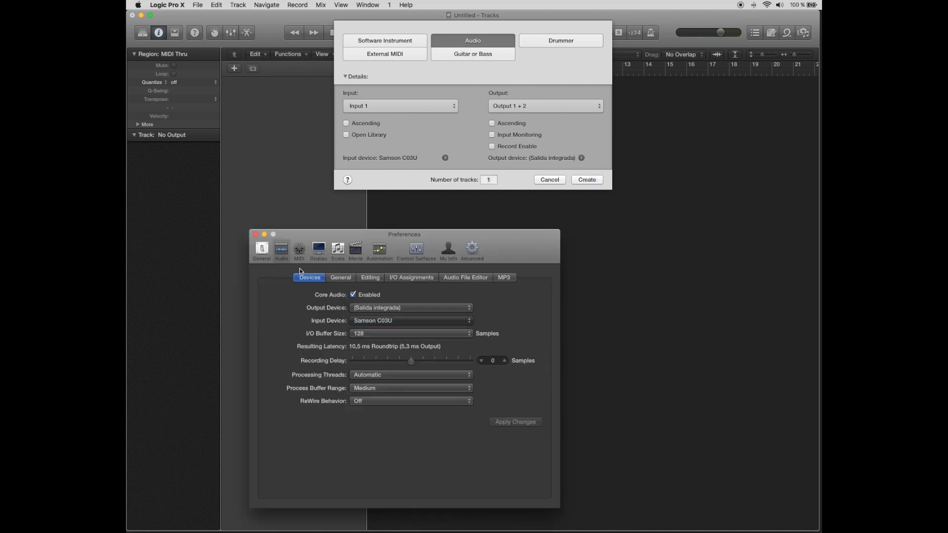
click(255, 235)
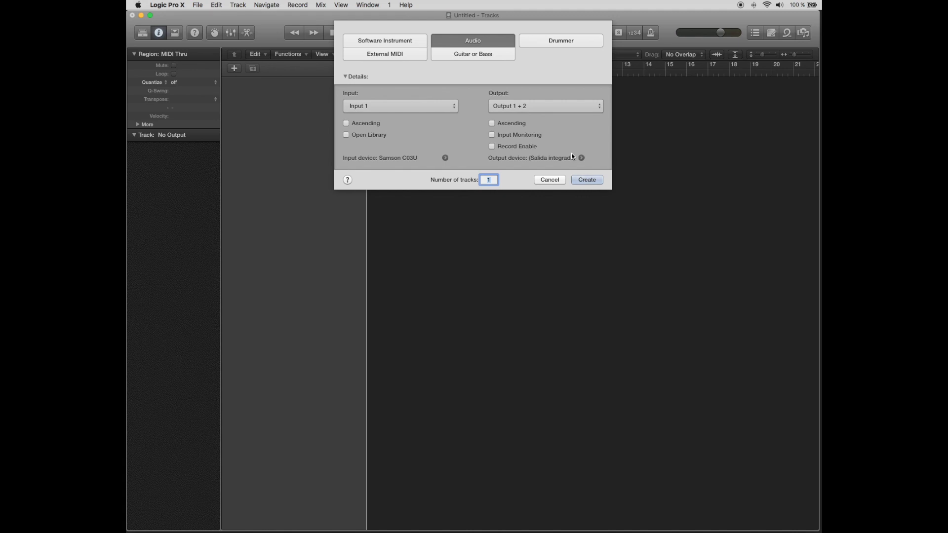
click(588, 180)
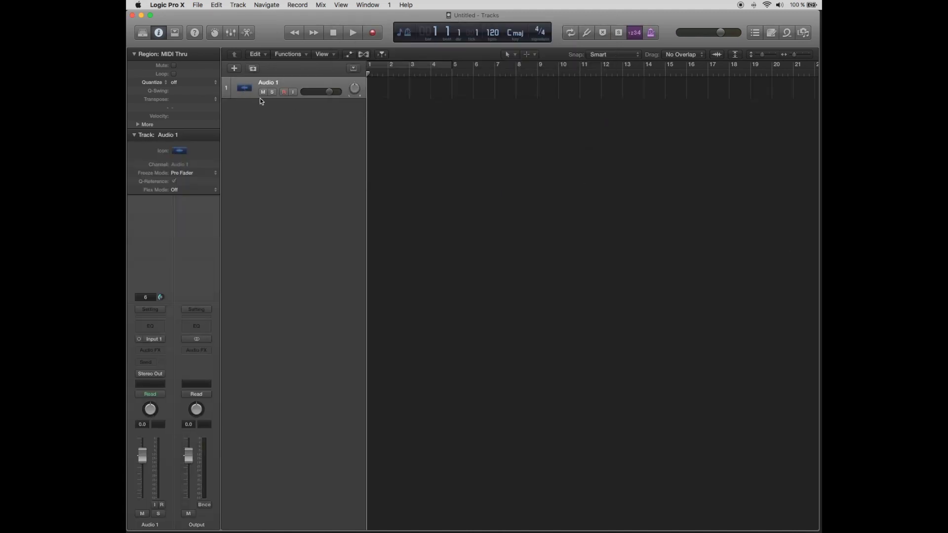
Make Audio 1 taller, give it a microphone icon, and turn off Count-in
drag(249, 99, 257, 144)
click(296, 116)
click(579, 85)
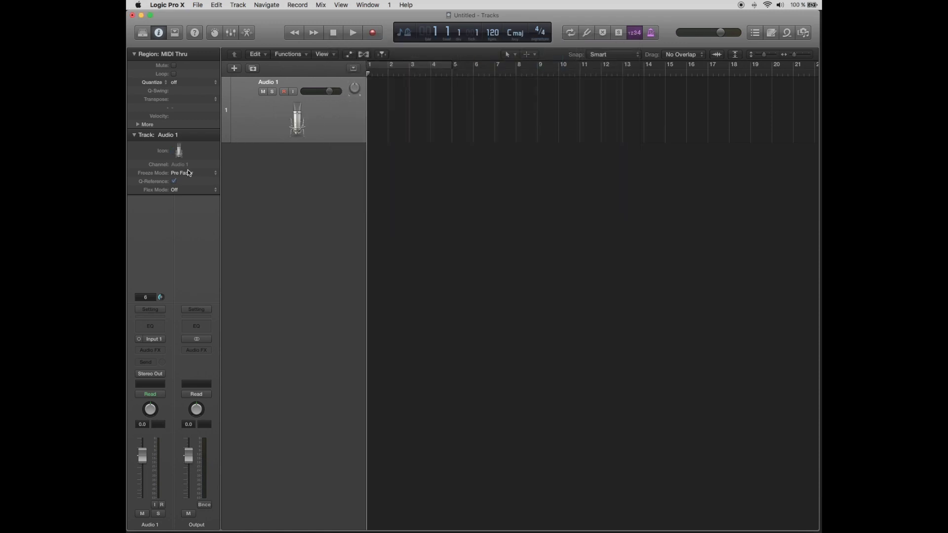
click(637, 34)
Record a voice take onto Audio 1, then play it back from the project start
key(super+Tab)
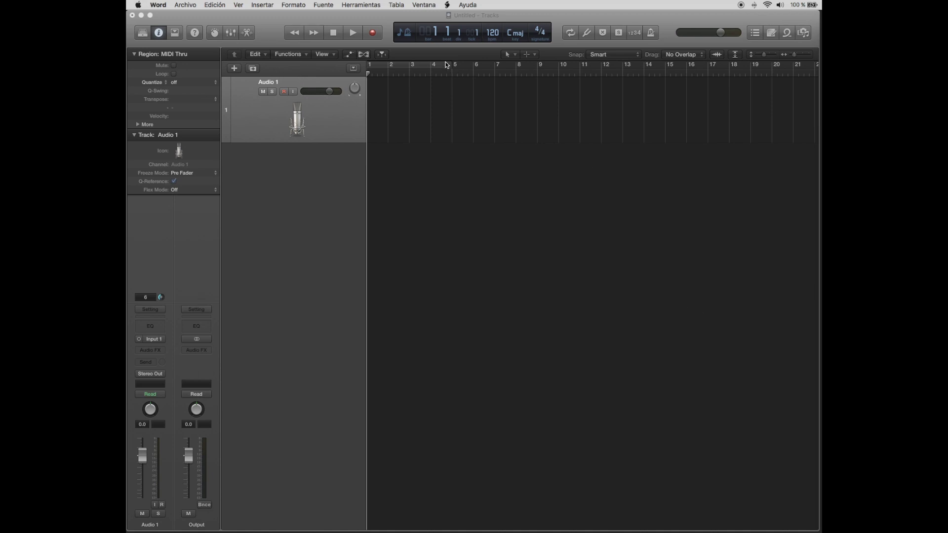
click(372, 33)
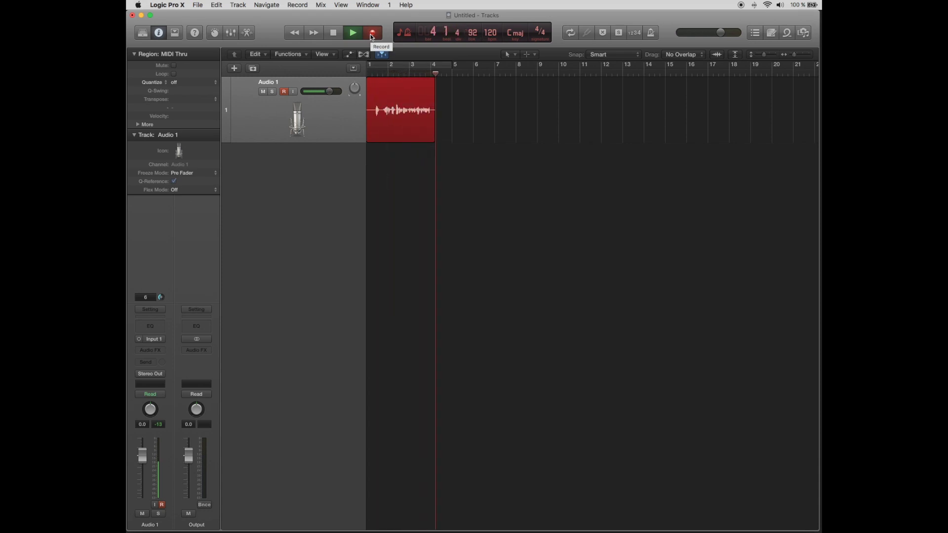
click(333, 34)
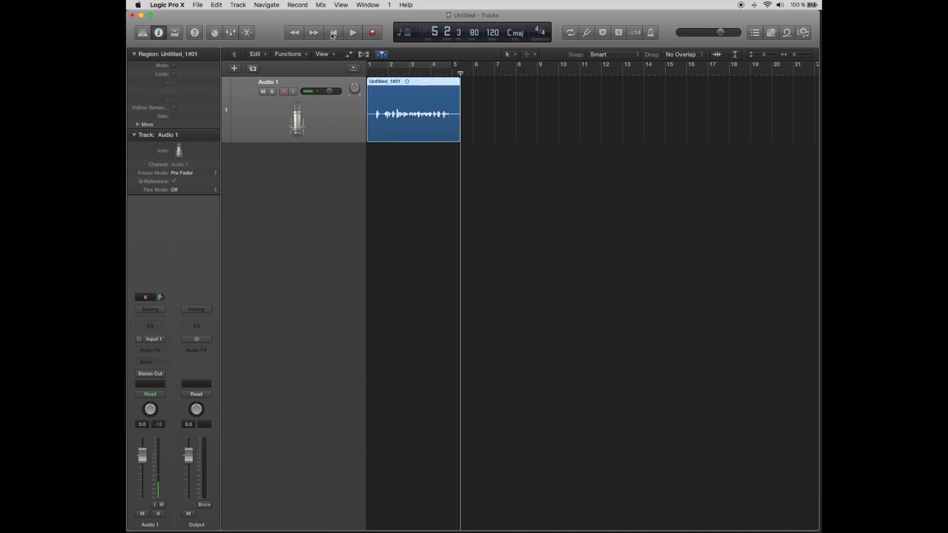
click(333, 34)
click(351, 33)
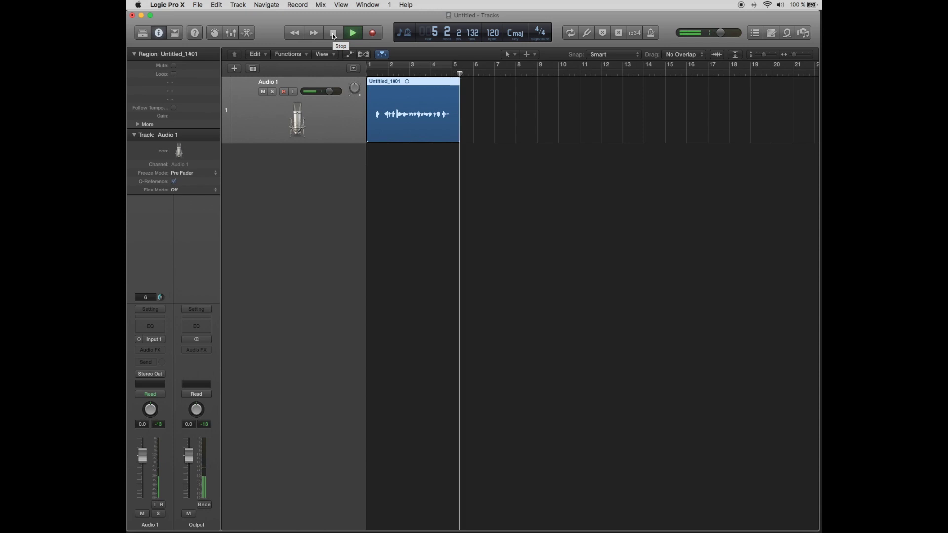
click(334, 33)
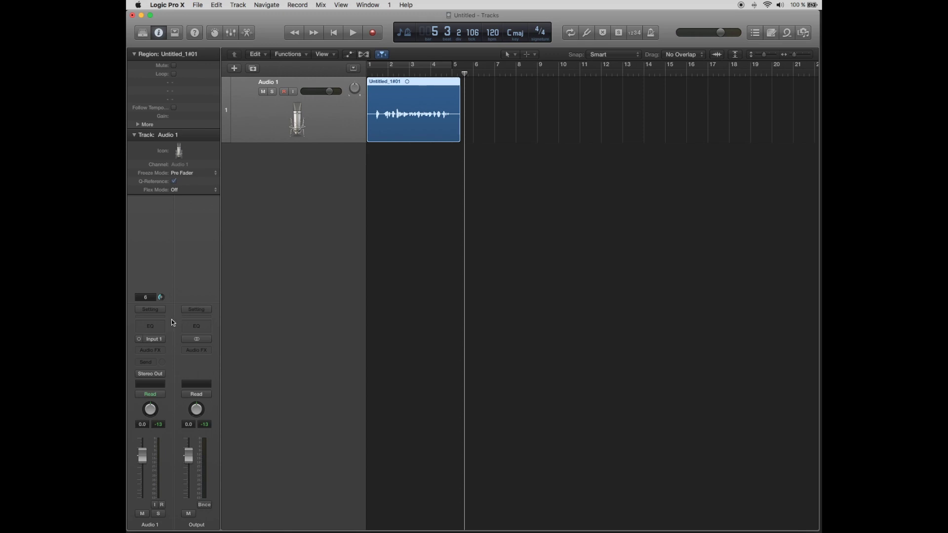
Insert a mono Speech Enhancer with Mic Correction and Voice Enhance on, mode Male Voice Over
click(153, 351)
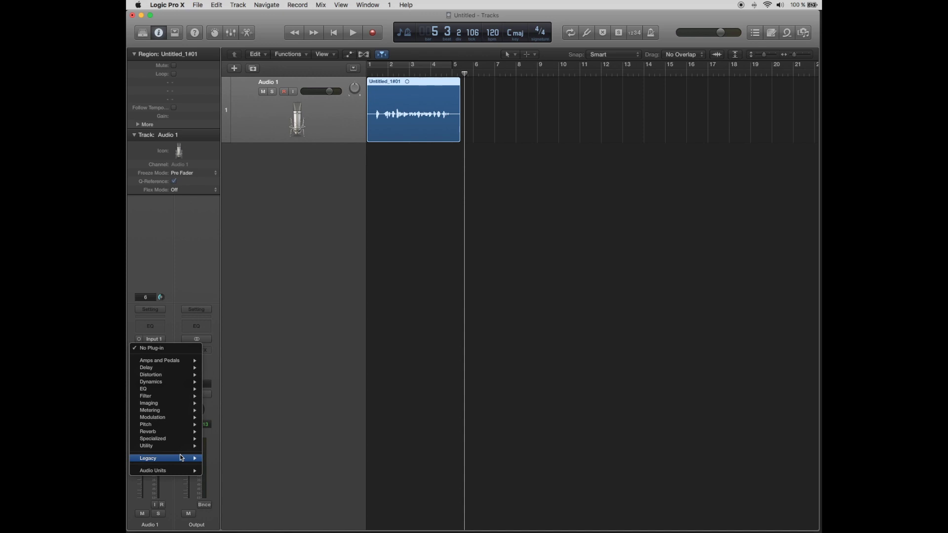
mouse_move(182, 458)
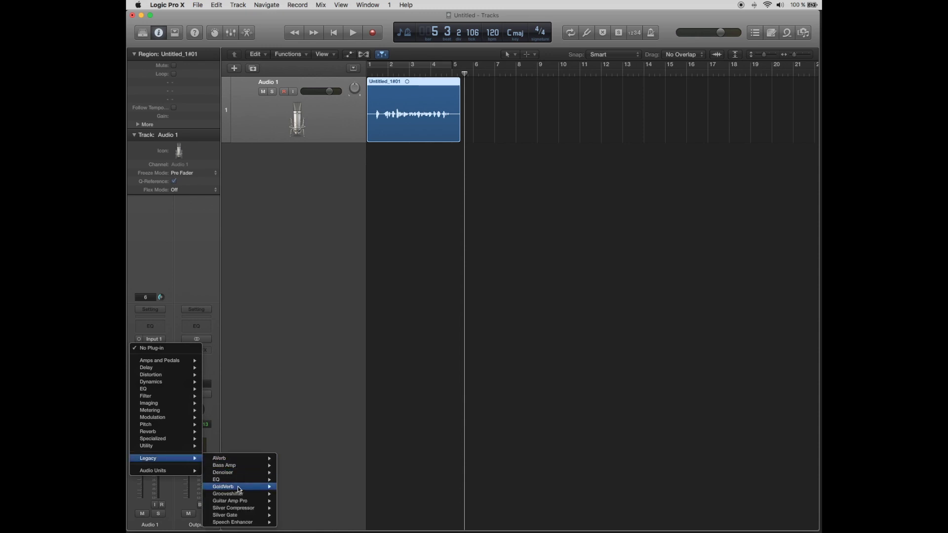
click(289, 523)
click(241, 113)
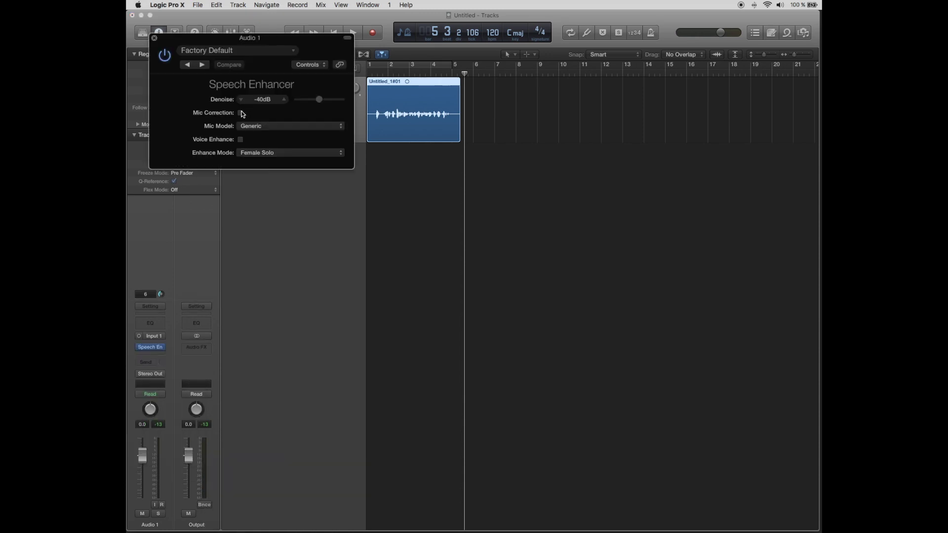
click(242, 139)
click(245, 153)
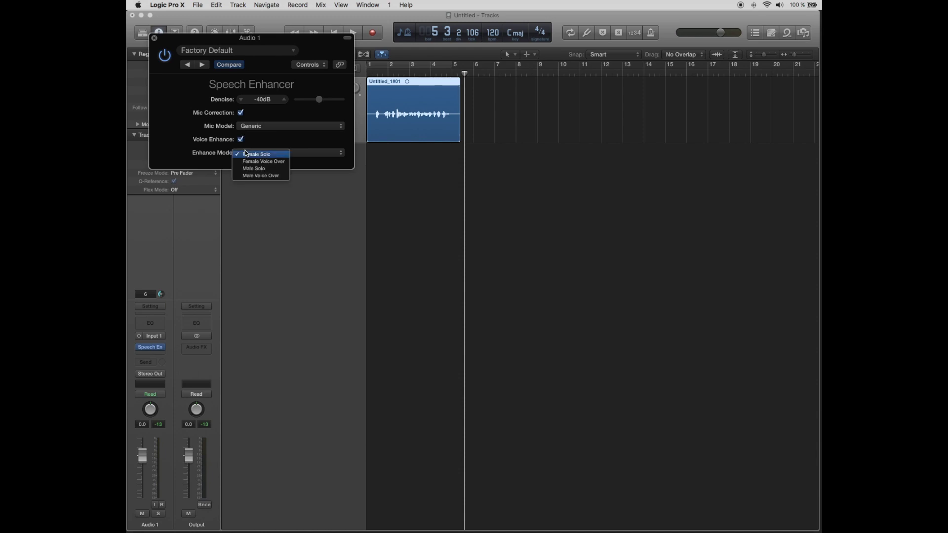
click(257, 176)
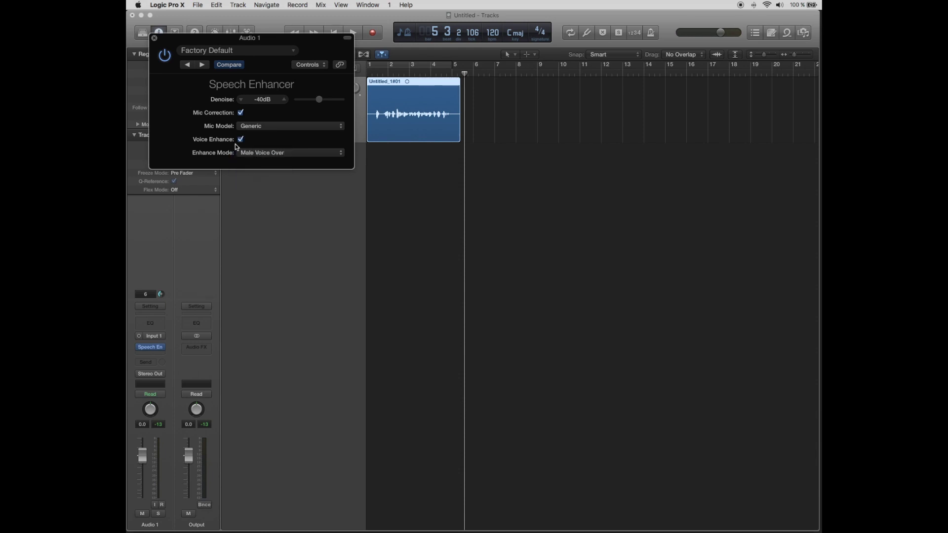
click(154, 38)
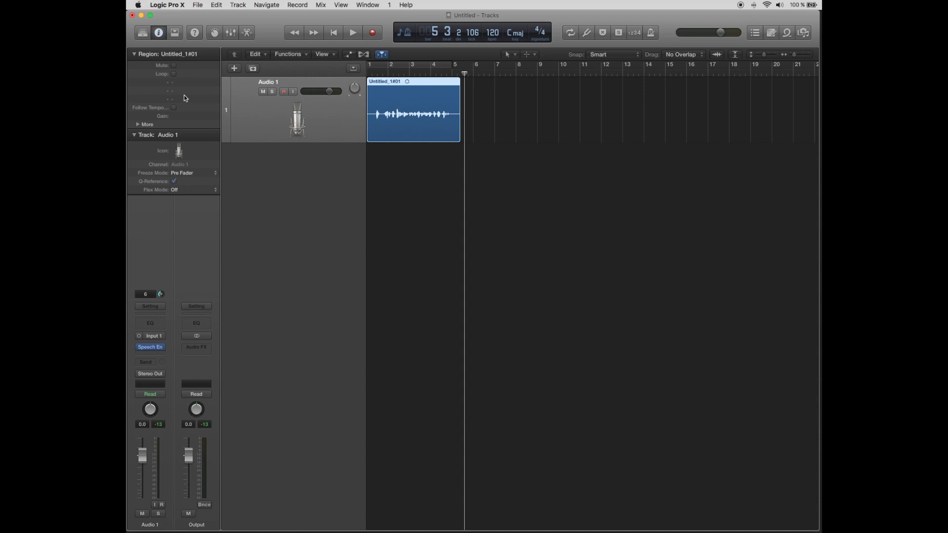
Insert a mono Compressor after Speech Enhancer using the Narration Vocal preset
click(161, 352)
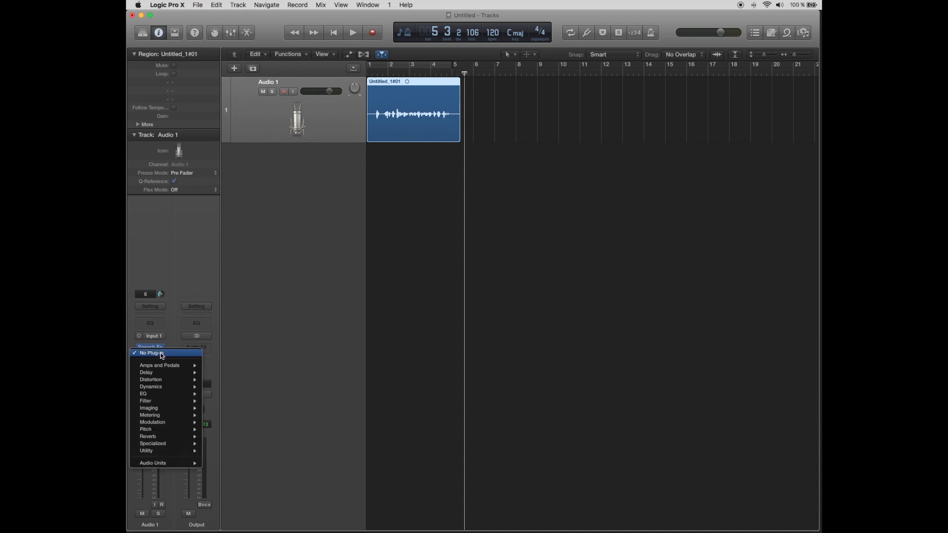
mouse_move(183, 389)
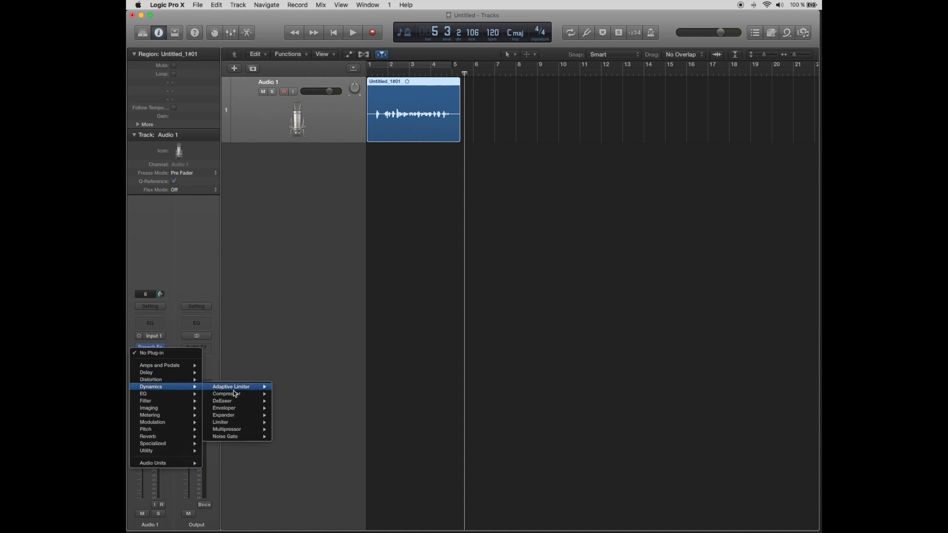
click(286, 396)
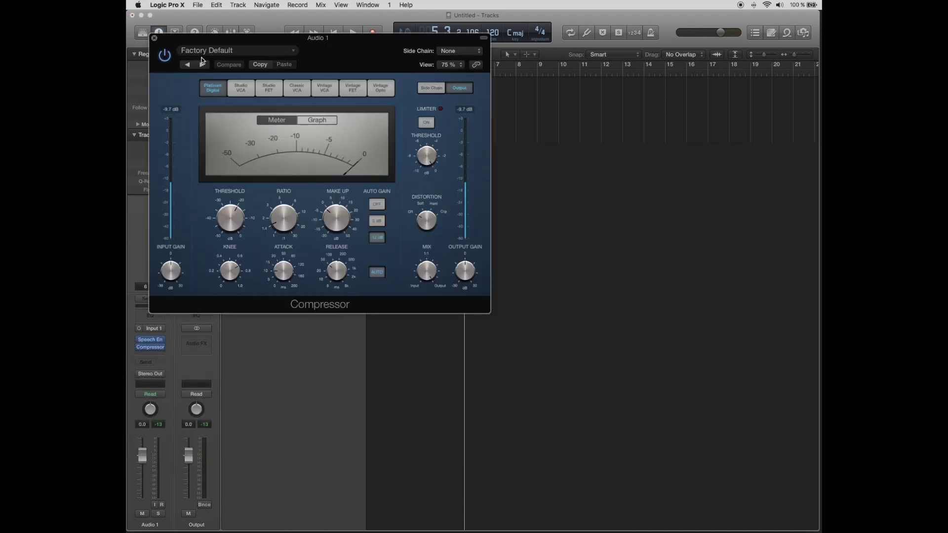
click(205, 52)
mouse_move(258, 241)
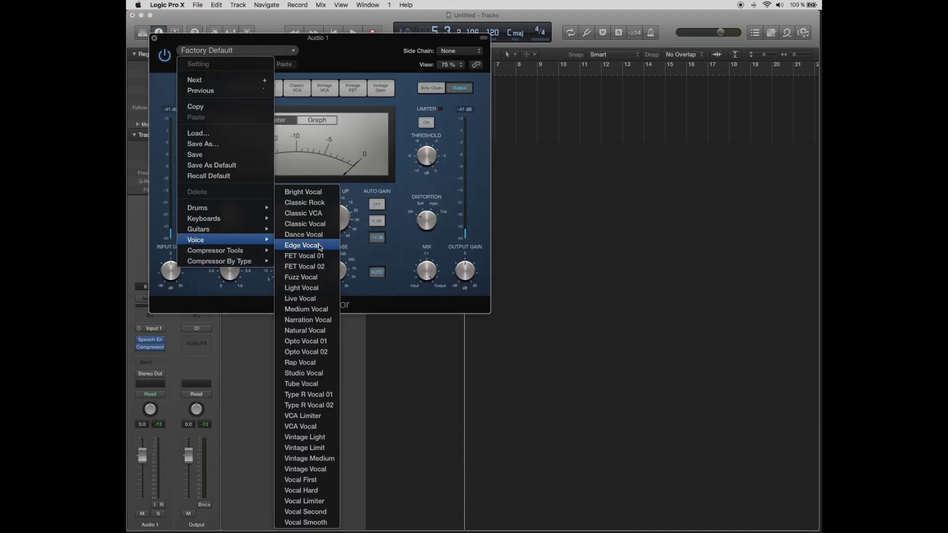
click(314, 321)
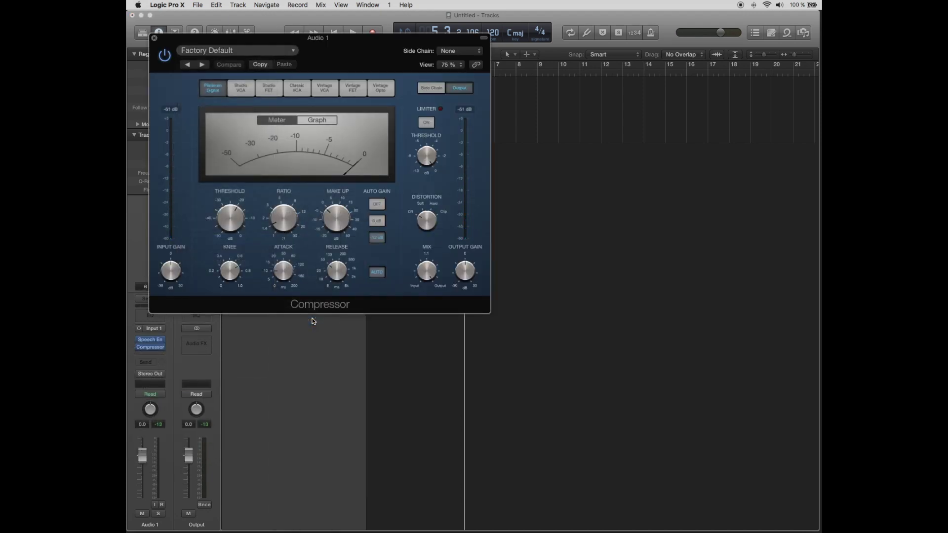
click(154, 39)
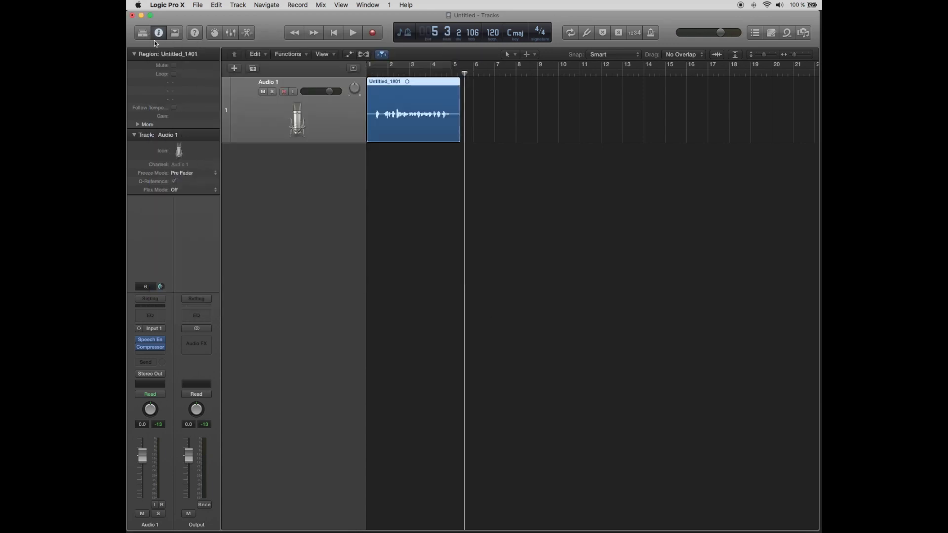
Insert a mono Limiter after the Compressor using the For Vocals preset
click(153, 356)
mouse_move(184, 387)
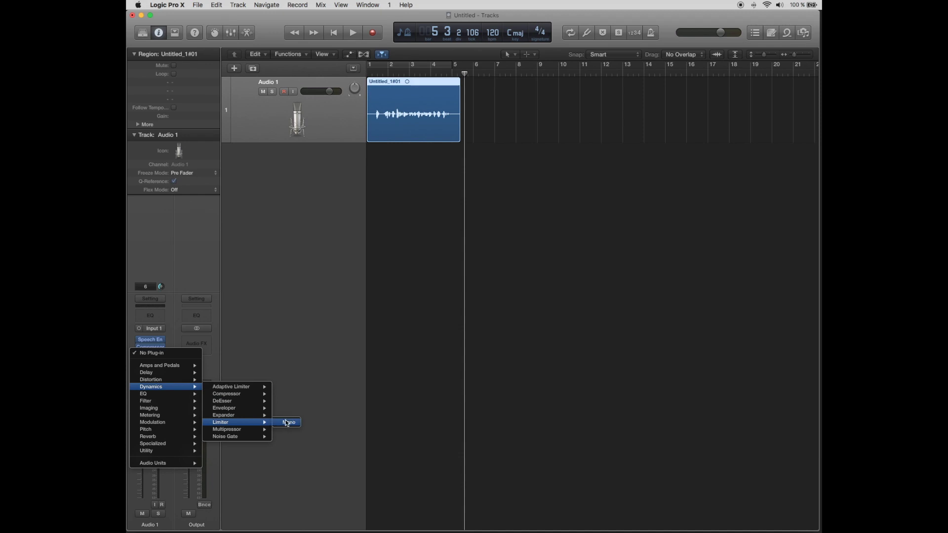
click(287, 423)
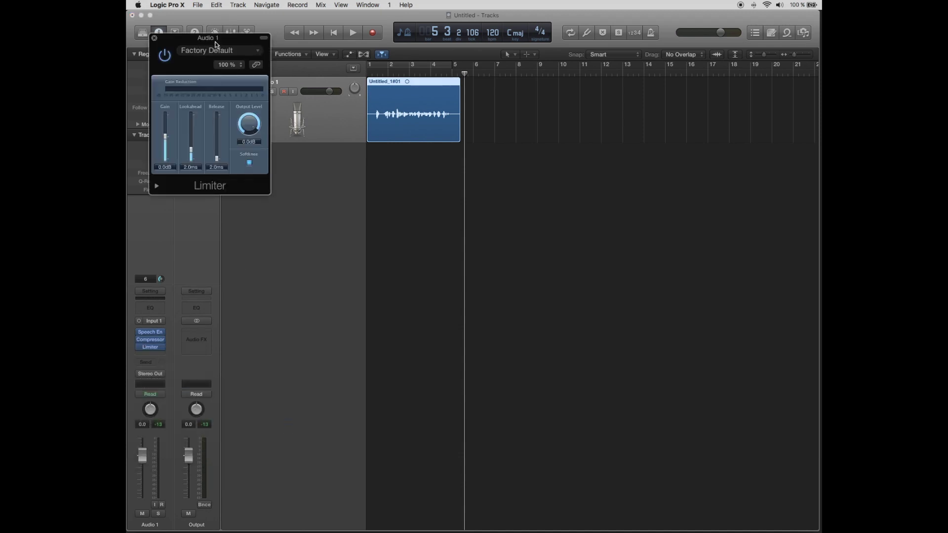
click(214, 51)
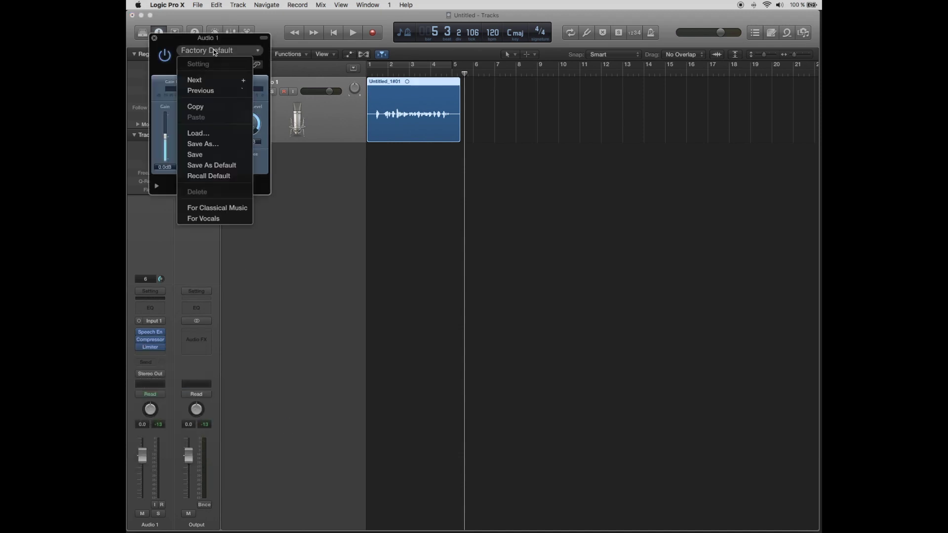
click(217, 218)
click(154, 37)
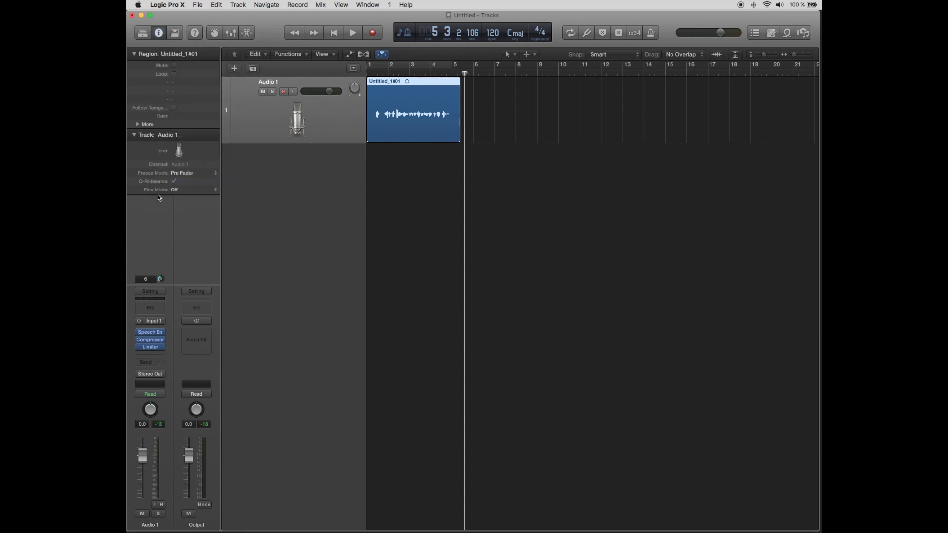
Insert a mono Channel EQ after the Limiter with the Voice > Brassy Vocal preset
click(155, 355)
mouse_move(190, 394)
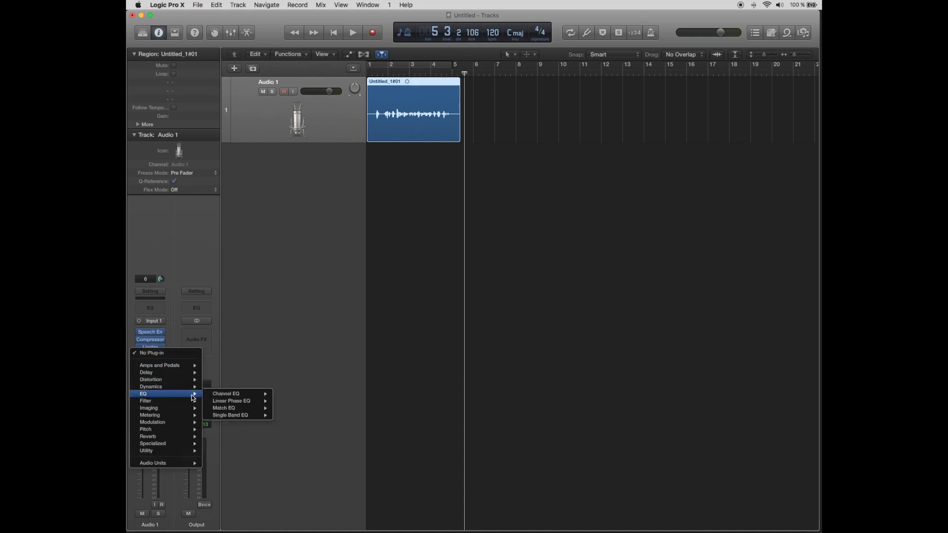
mouse_move(221, 398)
click(278, 394)
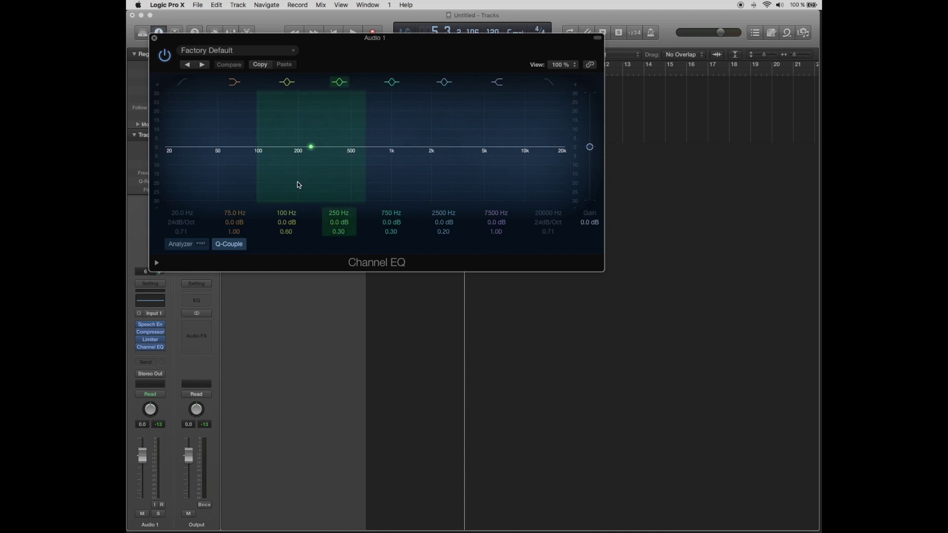
click(288, 50)
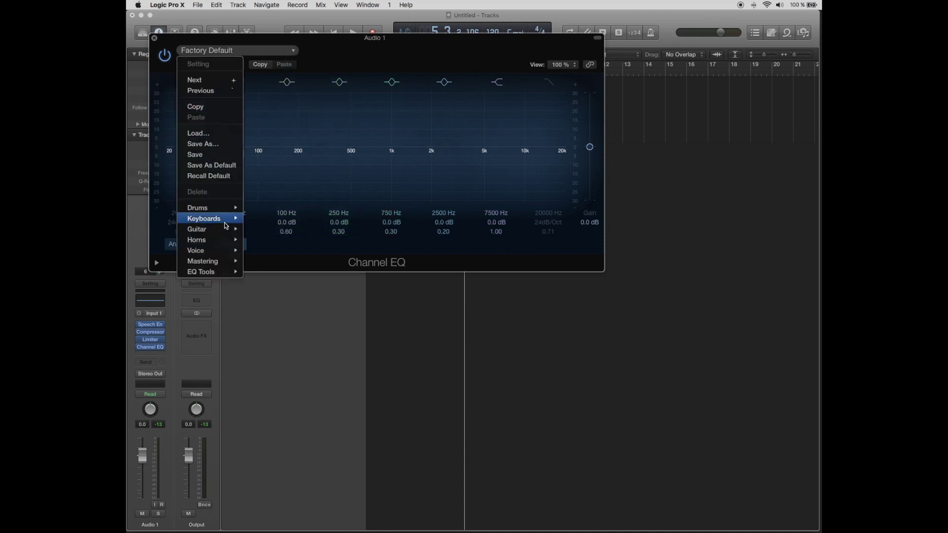
mouse_move(224, 251)
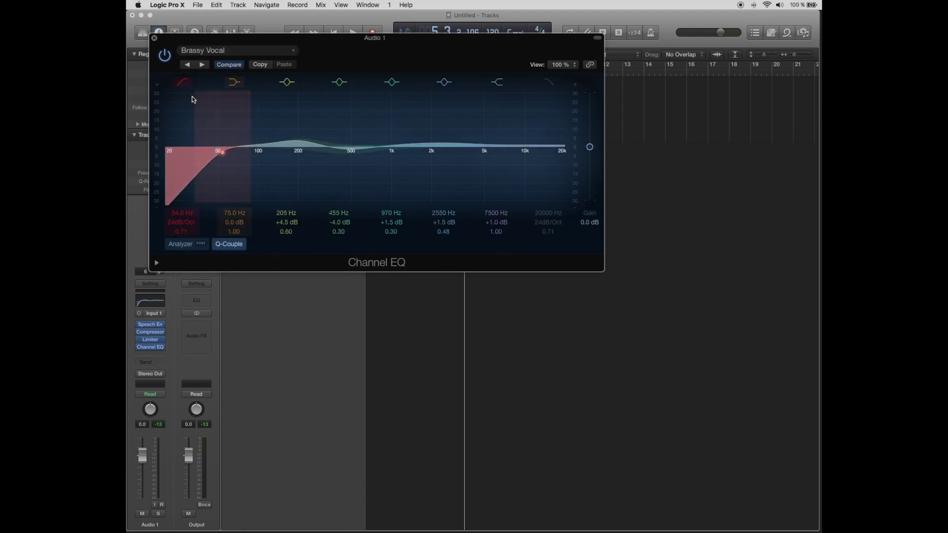
click(154, 38)
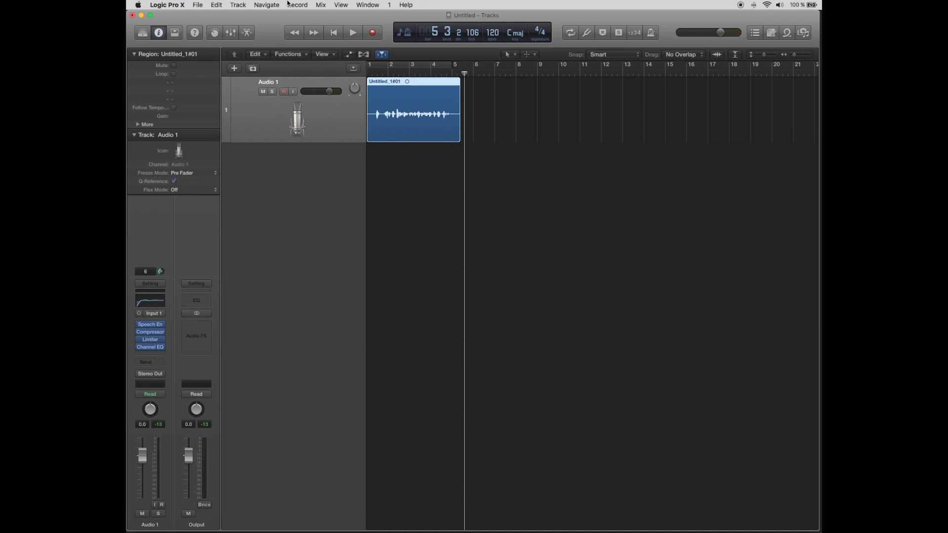
Play the processed voice take from the project start, raising the playback volume
click(334, 33)
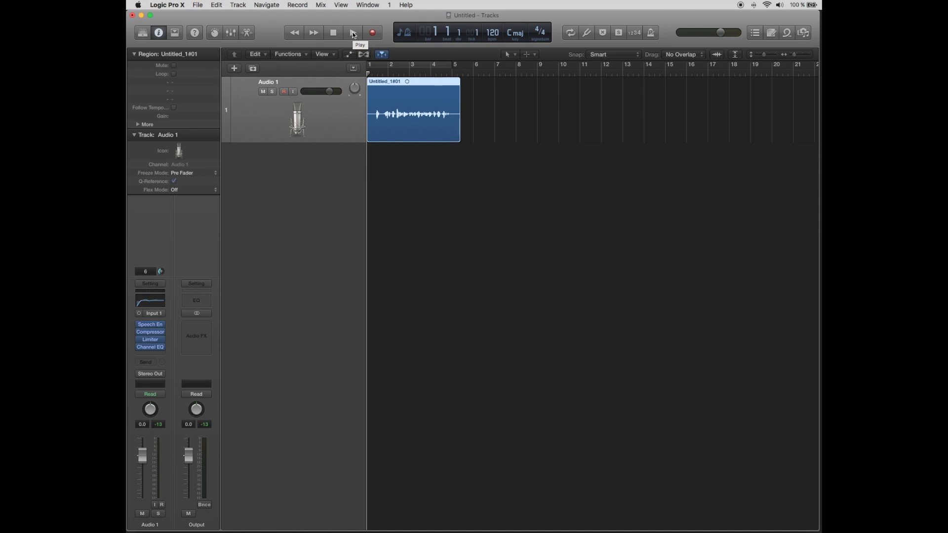
click(354, 33)
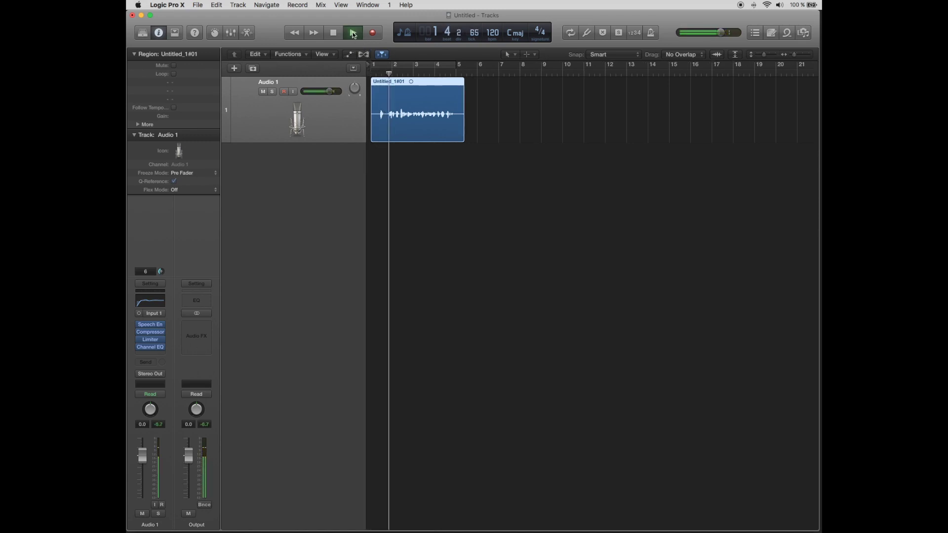
key(XF86AudioRaiseVolume)
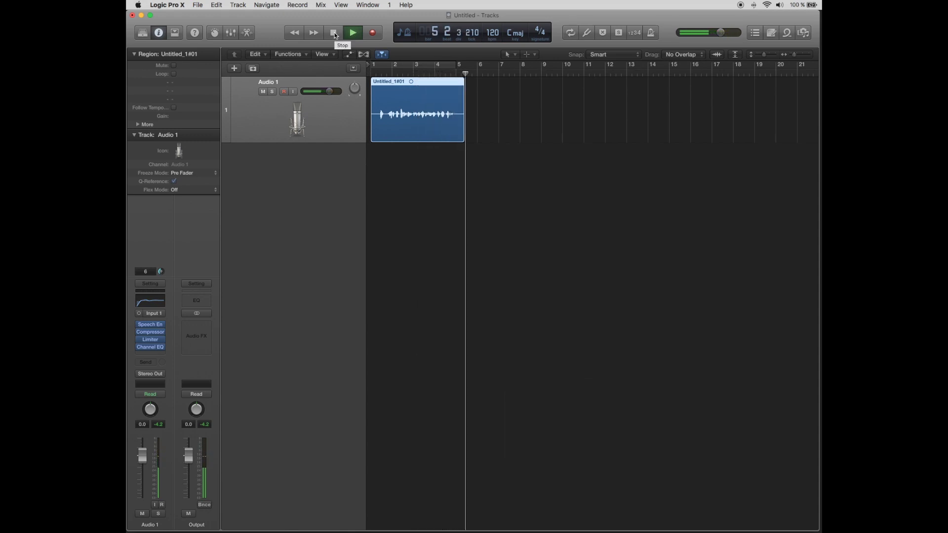
click(335, 34)
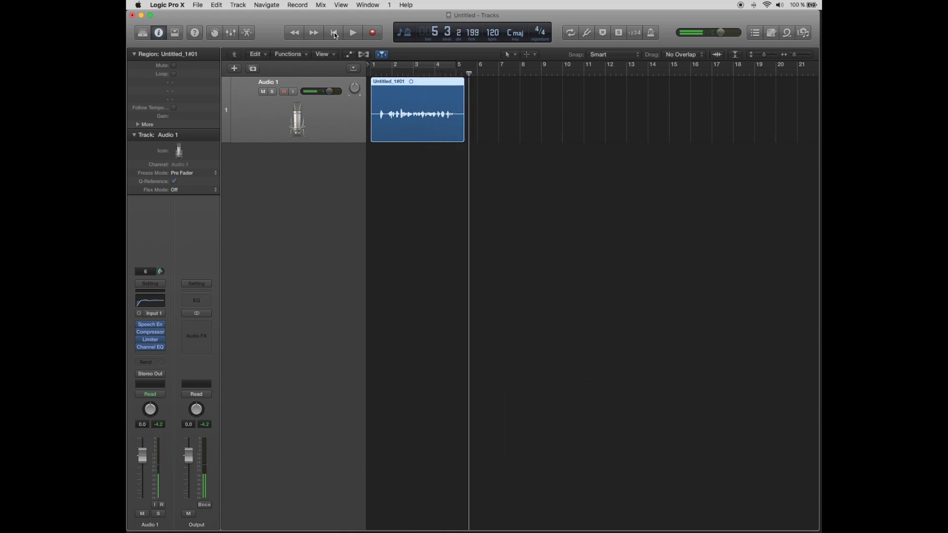
Bypass Speech Enhancer, Compressor, Limiter and Channel EQ, replay the dry voice, then close without saving
click(139, 324)
click(139, 332)
click(138, 340)
click(139, 347)
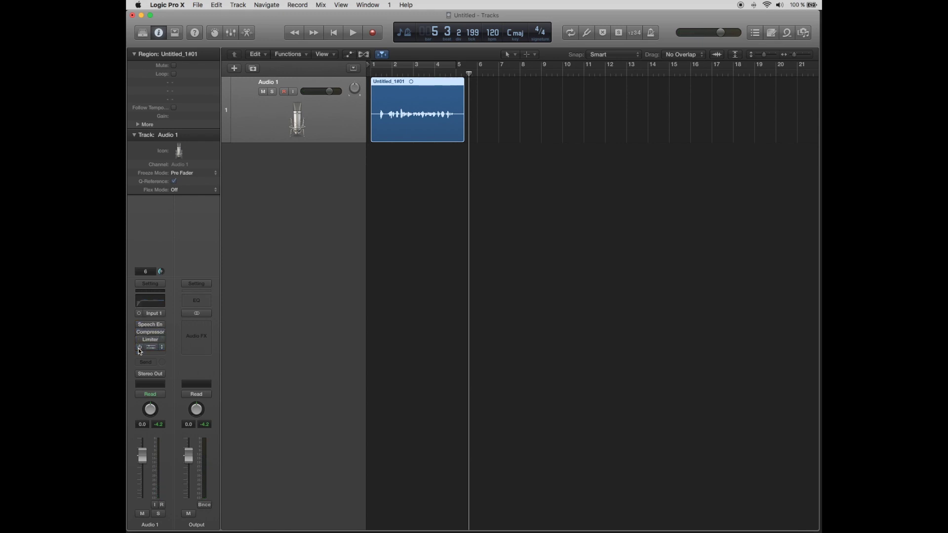
click(334, 32)
click(353, 32)
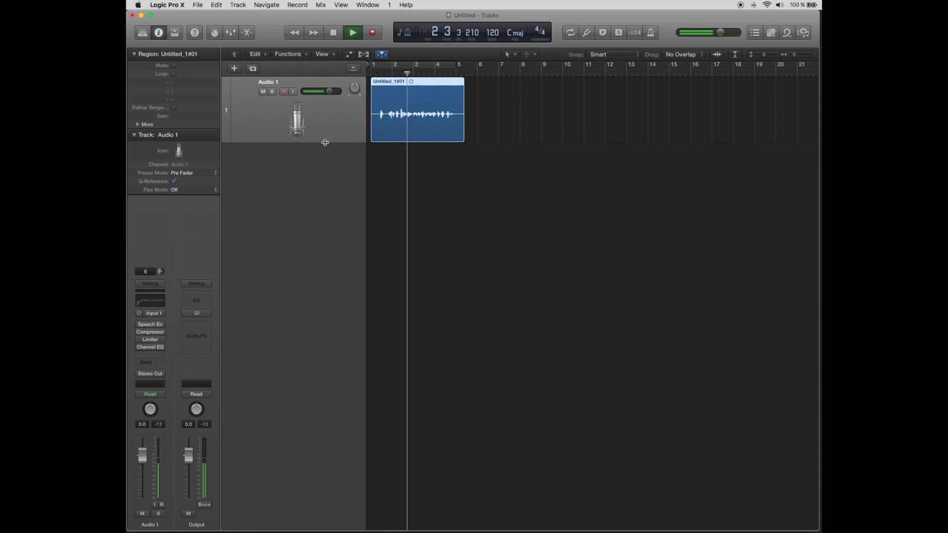
drag(325, 142, 330, 249)
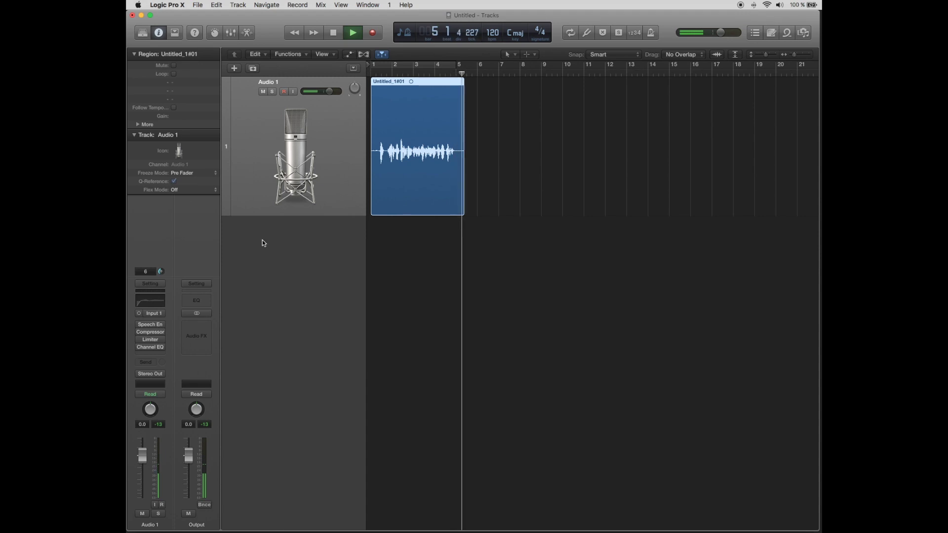
click(332, 33)
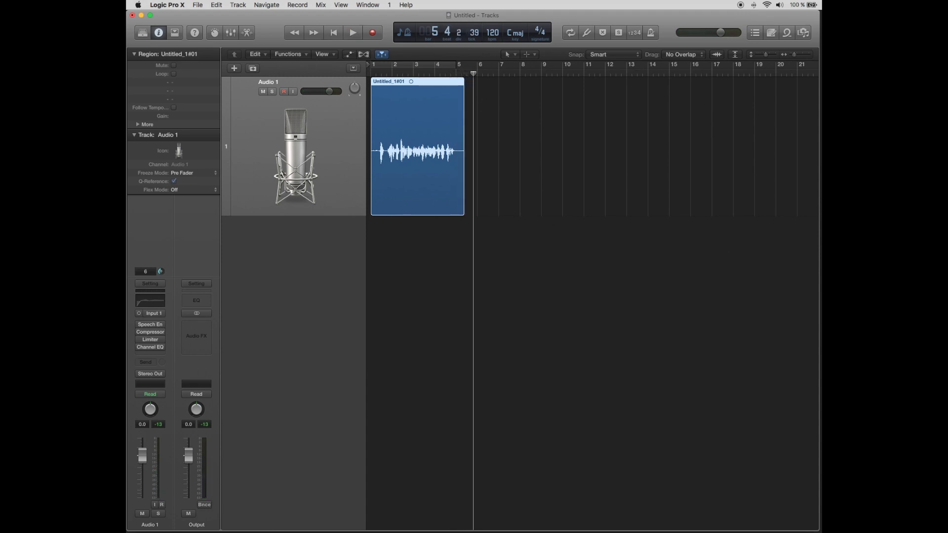
click(132, 15)
click(518, 180)
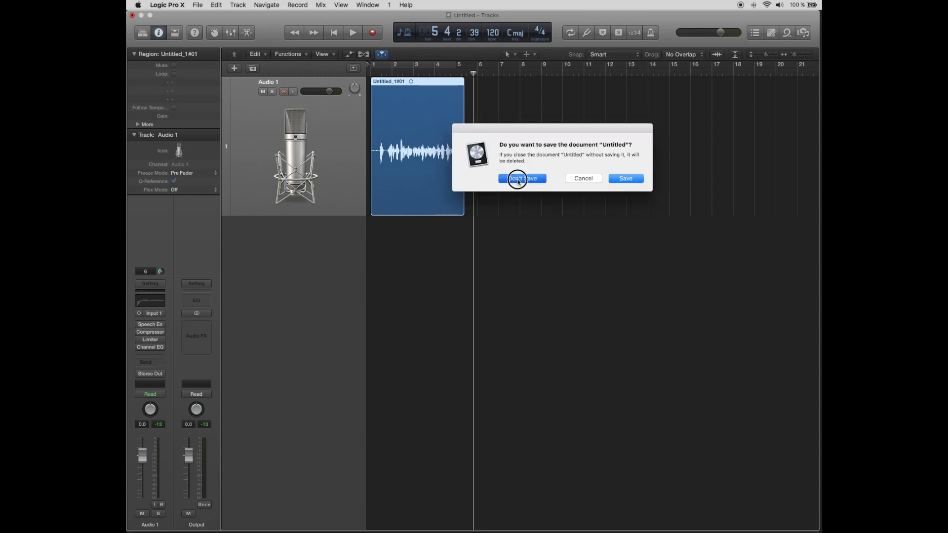